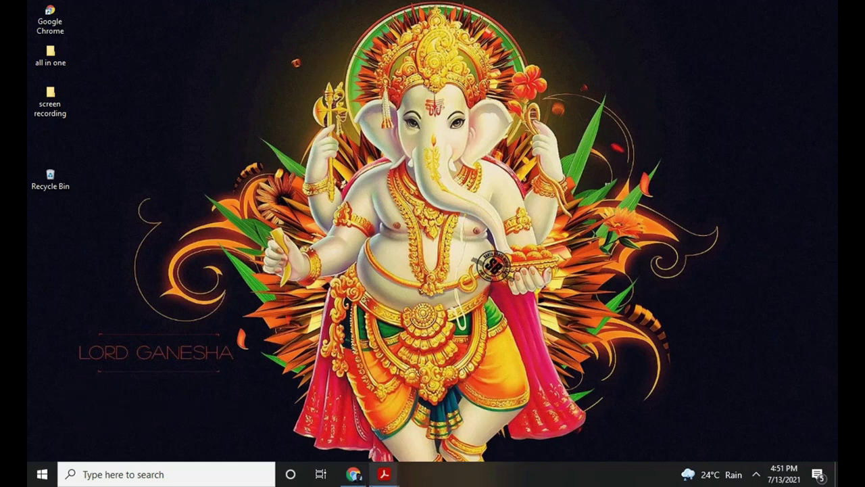
Step: Bring Chrome back and open Channel customization from the YouTube Studio sidebar
{"action": "left_click", "coordinate": [353, 473]}
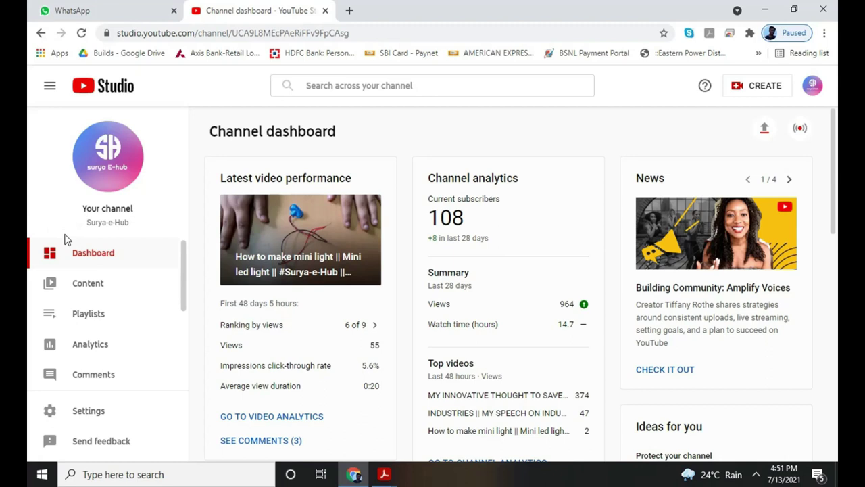
{"action": "scroll", "coordinate": [108, 378], "scroll_direction": "down", "scroll_amount": 3}
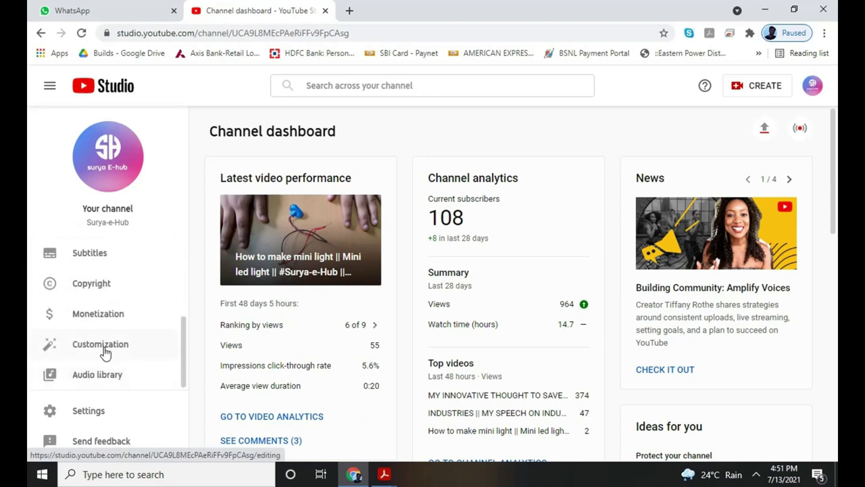
{"action": "left_click", "coordinate": [104, 349]}
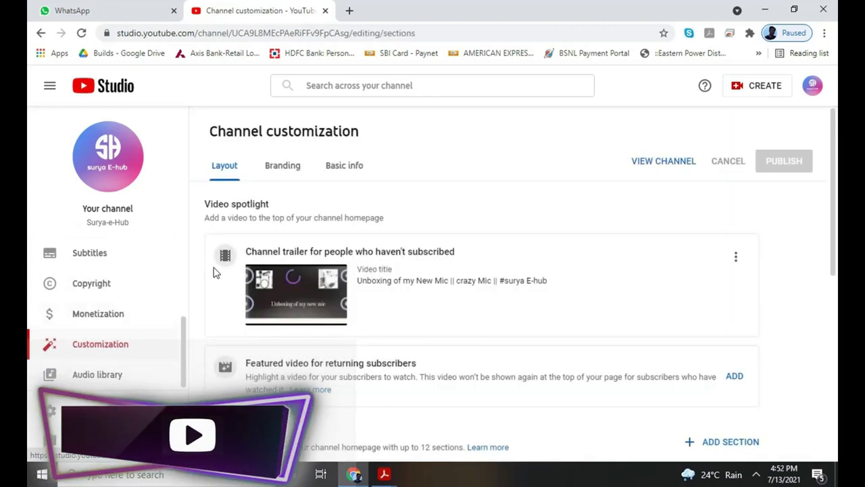
{"action": "scroll", "coordinate": [224, 213], "scroll_direction": "down", "scroll_amount": 1}
{"action": "scroll", "coordinate": [224, 213], "scroll_direction": "down", "scroll_amount": 1}
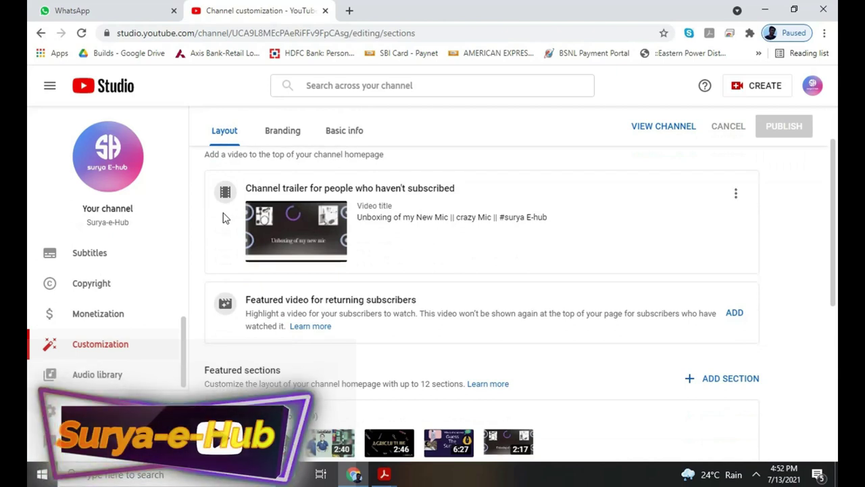
{"action": "scroll", "coordinate": [265, 230], "scroll_direction": "up", "scroll_amount": 2}
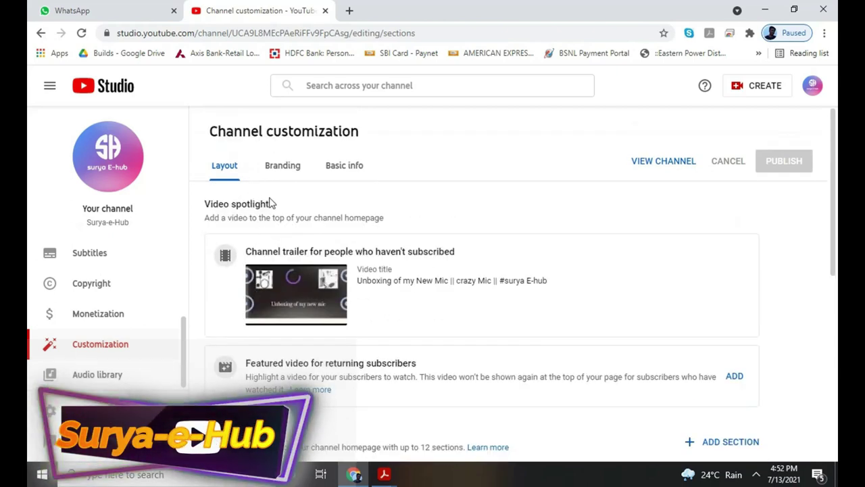
Step: On the Branding tab, remove the channel's current video watermark
{"action": "left_click", "coordinate": [279, 167]}
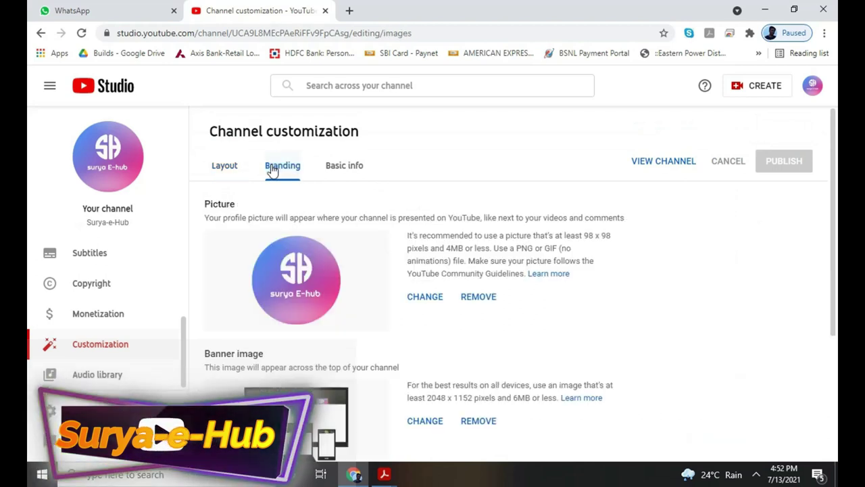
{"action": "scroll", "coordinate": [288, 241], "scroll_direction": "down", "scroll_amount": 1}
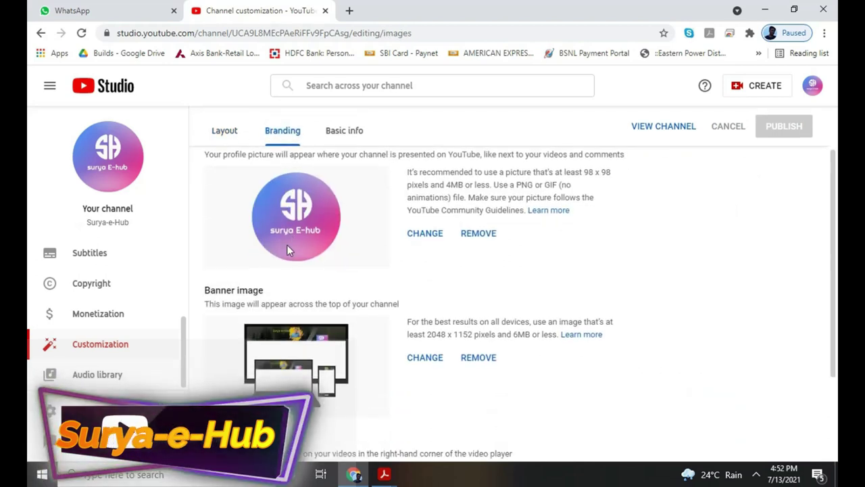
{"action": "scroll", "coordinate": [291, 284], "scroll_direction": "down", "scroll_amount": 3}
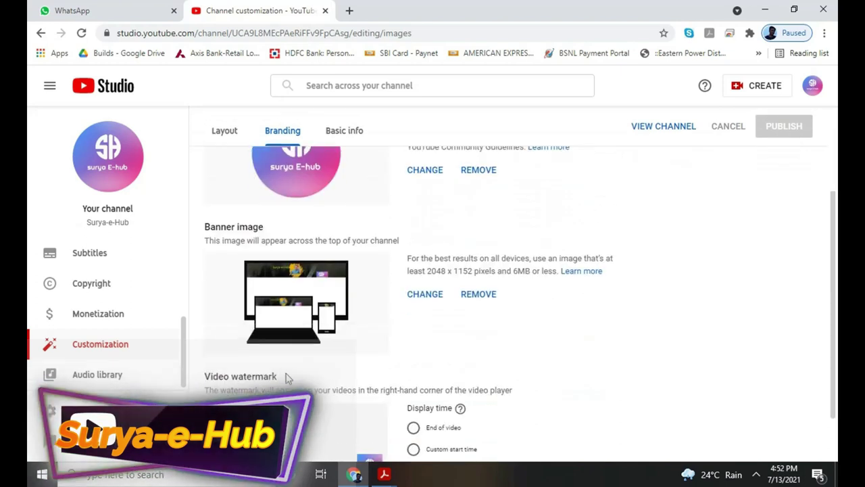
{"action": "scroll", "coordinate": [298, 328], "scroll_direction": "down", "scroll_amount": 1}
{"action": "scroll", "coordinate": [314, 310], "scroll_direction": "up", "scroll_amount": 2}
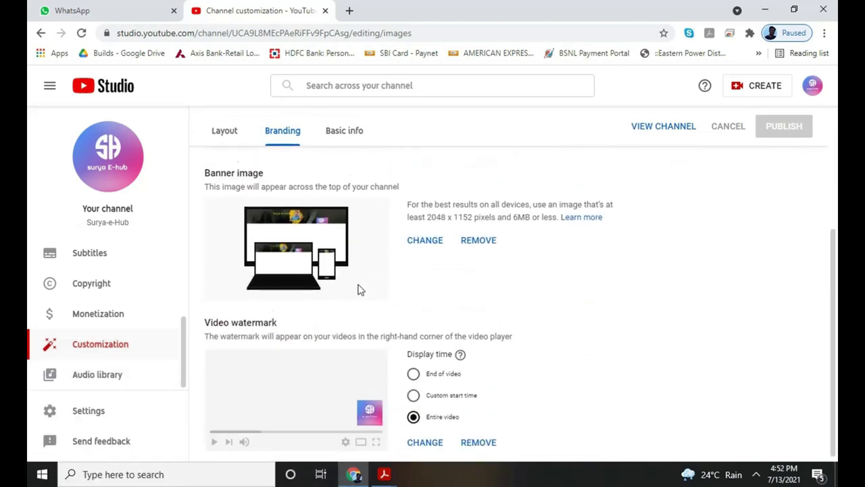
{"action": "scroll", "coordinate": [264, 292], "scroll_direction": "down", "scroll_amount": 2}
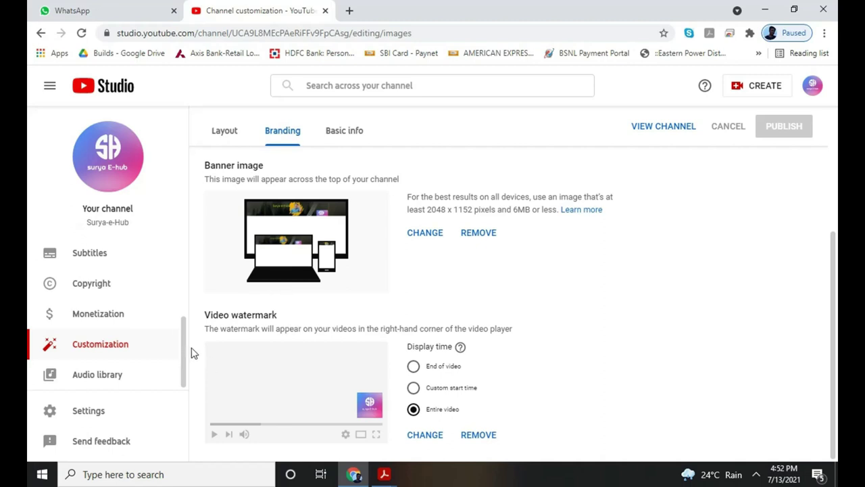
{"action": "left_click", "coordinate": [494, 434]}
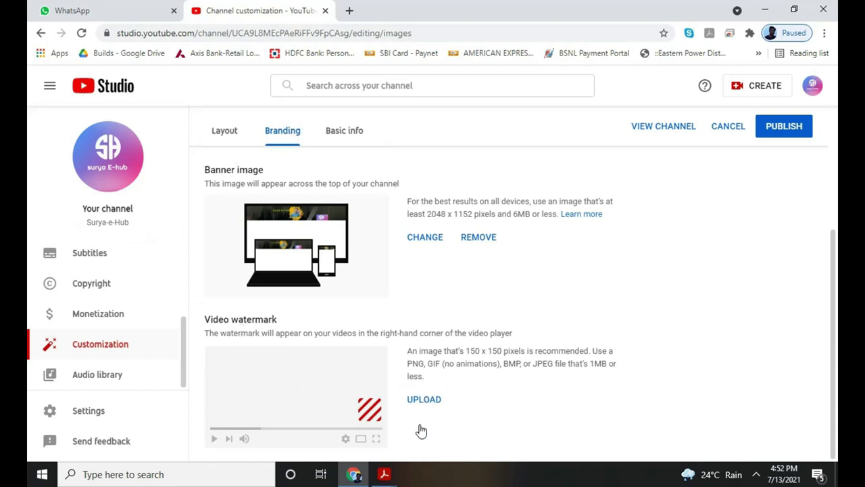
Step: Upload 'surya youtube logo' from the Pictures folder as the new watermark image
{"action": "left_click", "coordinate": [423, 400]}
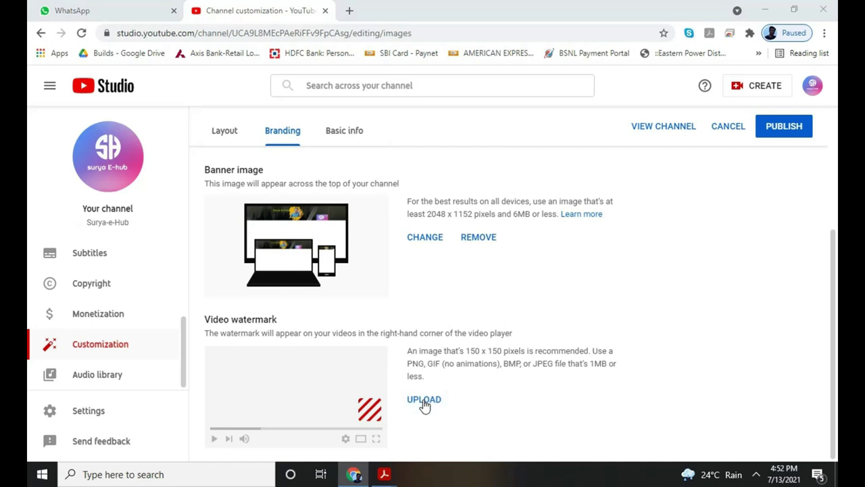
{"action": "scroll", "coordinate": [292, 231], "scroll_direction": "down", "scroll_amount": 5}
{"action": "scroll", "coordinate": [292, 231], "scroll_direction": "down", "scroll_amount": 3}
{"action": "scroll", "coordinate": [292, 231], "scroll_direction": "down", "scroll_amount": 3}
{"action": "scroll", "coordinate": [292, 231], "scroll_direction": "down", "scroll_amount": 3}
{"action": "scroll", "coordinate": [292, 232], "scroll_direction": "down", "scroll_amount": 3}
{"action": "scroll", "coordinate": [292, 231], "scroll_direction": "down", "scroll_amount": 3}
{"action": "scroll", "coordinate": [292, 231], "scroll_direction": "down", "scroll_amount": 3}
{"action": "scroll", "coordinate": [292, 231], "scroll_direction": "down", "scroll_amount": 3}
{"action": "scroll", "coordinate": [292, 231], "scroll_direction": "down", "scroll_amount": 3}
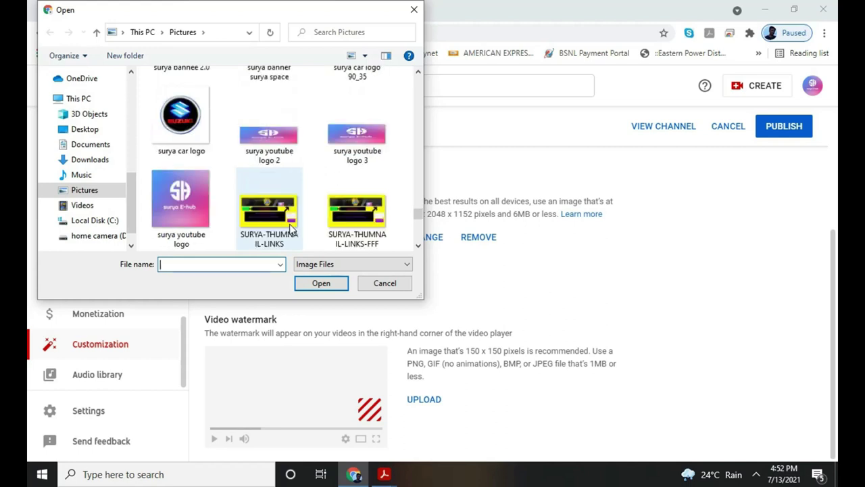
{"action": "left_click", "coordinate": [175, 215]}
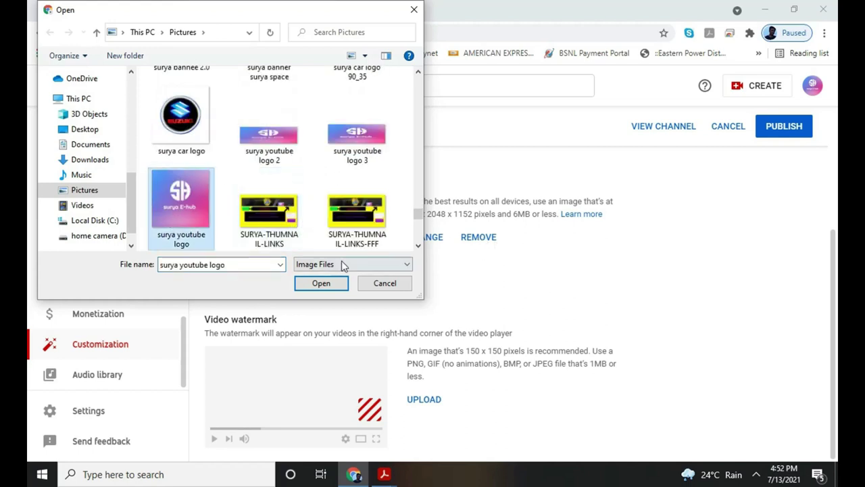
{"action": "left_click", "coordinate": [326, 289]}
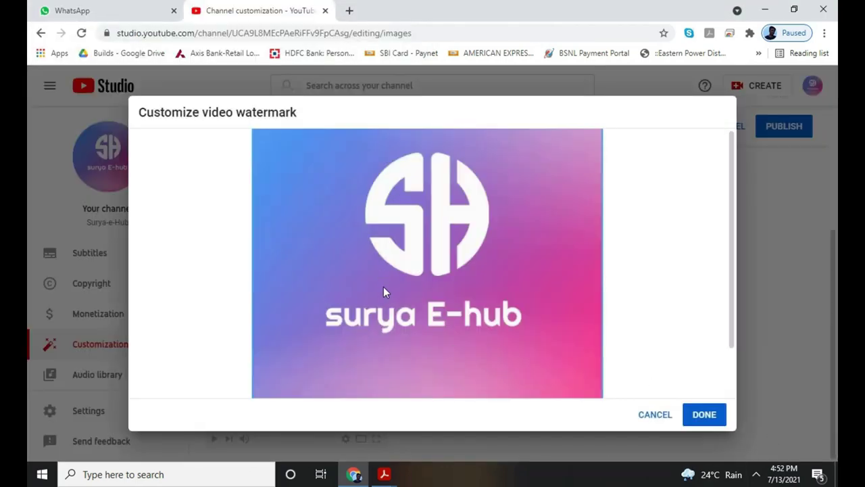
Step: Accept the logo watermark, set its display time to Entire video, and publish
{"action": "left_click", "coordinate": [713, 422]}
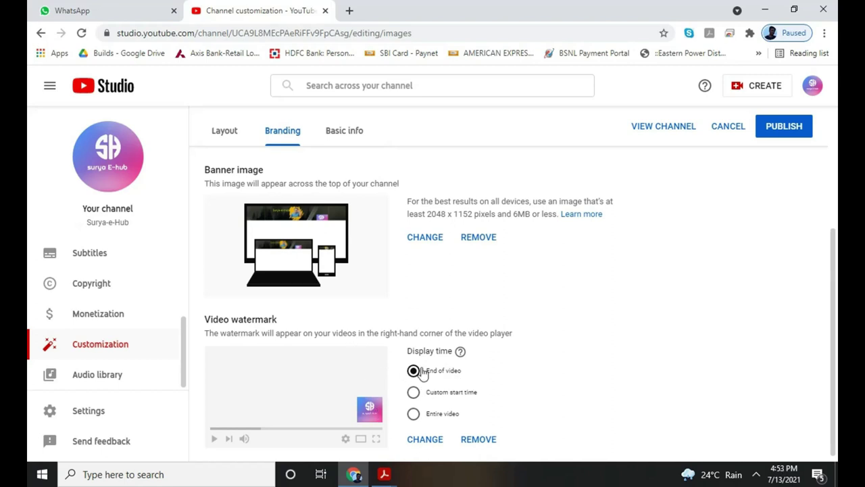
{"action": "left_click", "coordinate": [412, 394]}
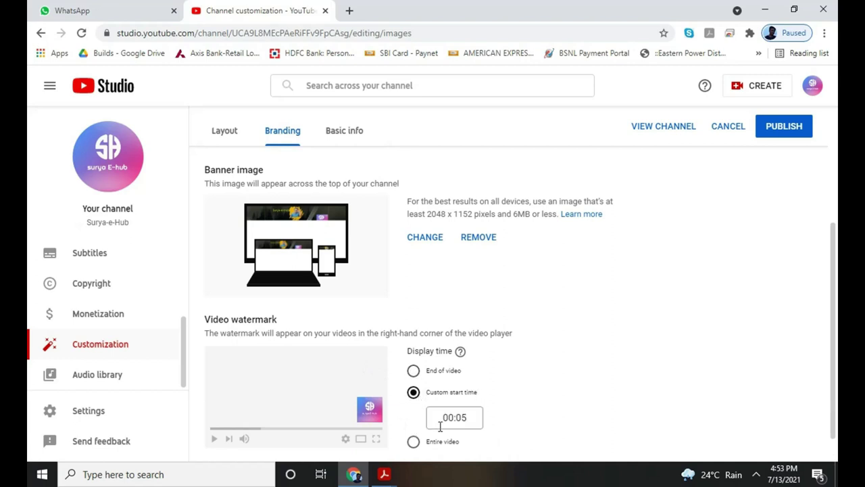
{"action": "scroll", "coordinate": [440, 425], "scroll_direction": "down", "scroll_amount": 1}
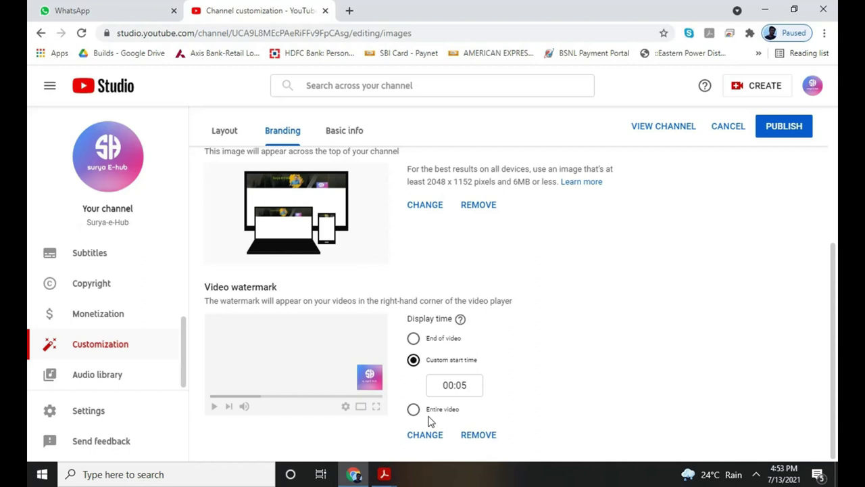
{"action": "left_click", "coordinate": [428, 414]}
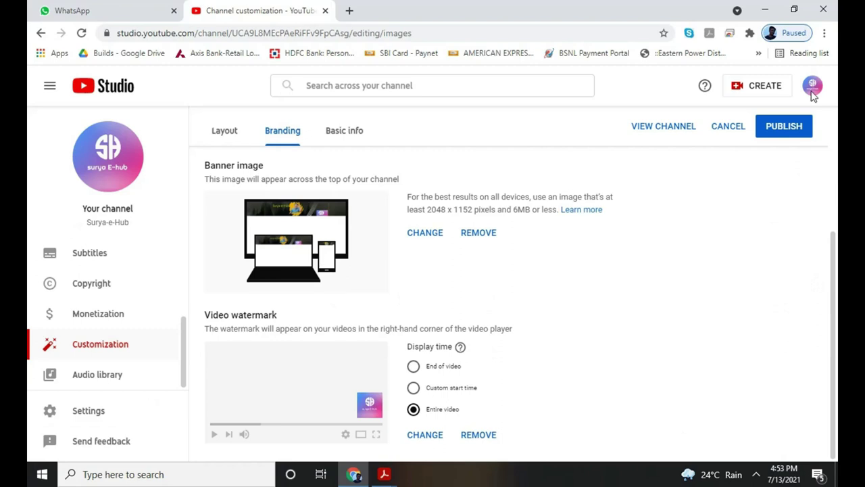
{"action": "left_click", "coordinate": [791, 132]}
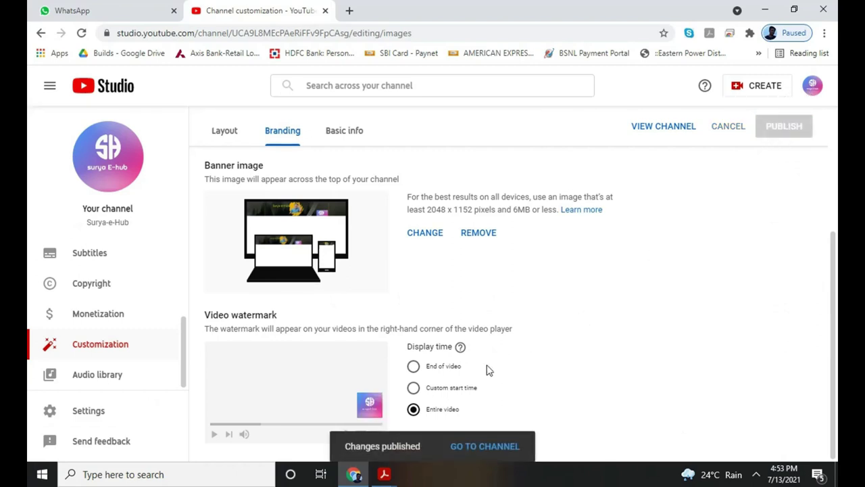
Step: Visit the channel page and play 'MY INNOVATIVE THOUGHT TO SAVE OUR COUNTRY' from Popular uploads
{"action": "left_click", "coordinate": [471, 446]}
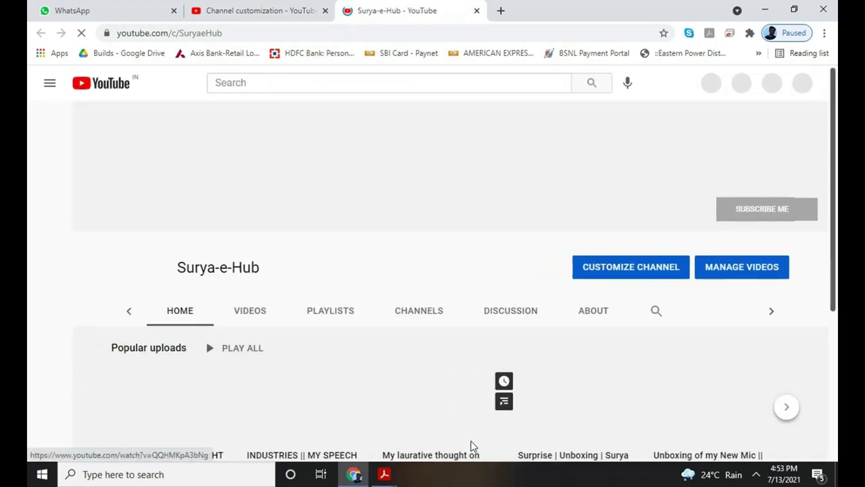
{"action": "scroll", "coordinate": [471, 446], "scroll_direction": "down", "scroll_amount": 3}
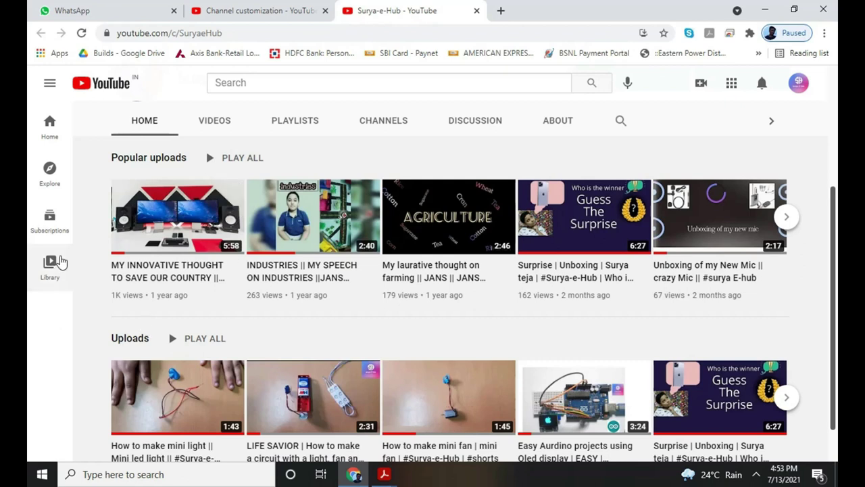
{"action": "mouse_move", "coordinate": [177, 230]}
{"action": "left_click", "coordinate": [195, 279]}
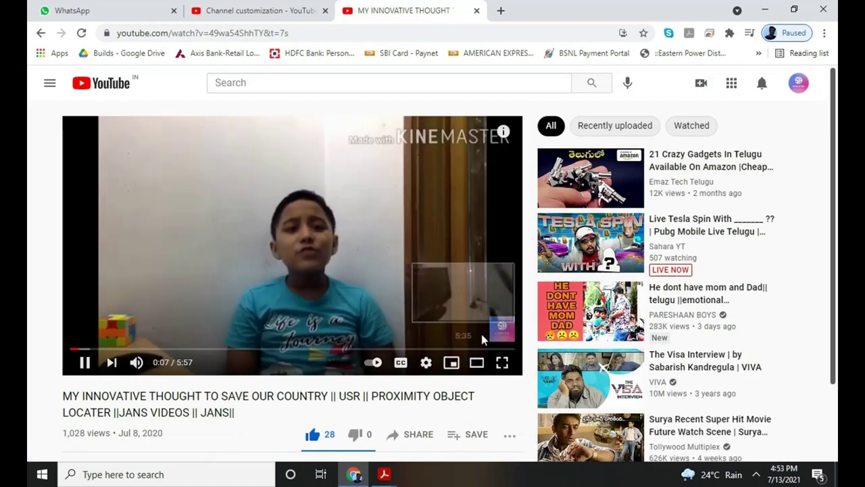
{"action": "left_click", "coordinate": [502, 363]}
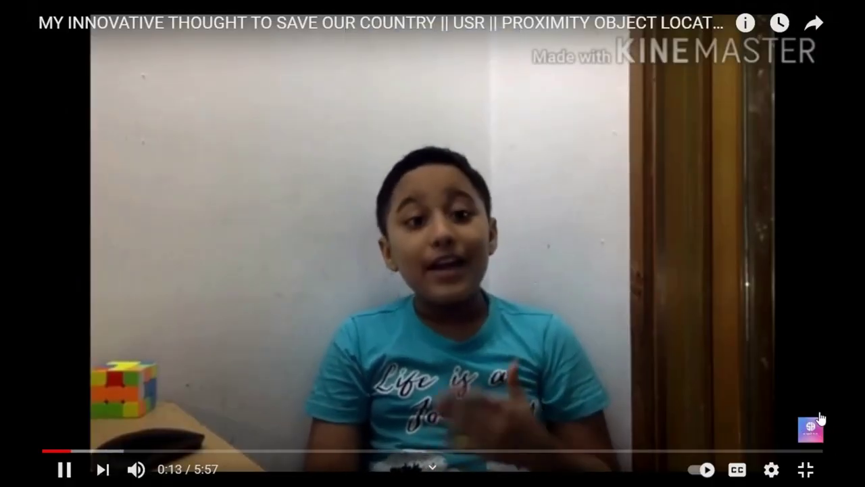
{"action": "left_click", "coordinate": [811, 431]}
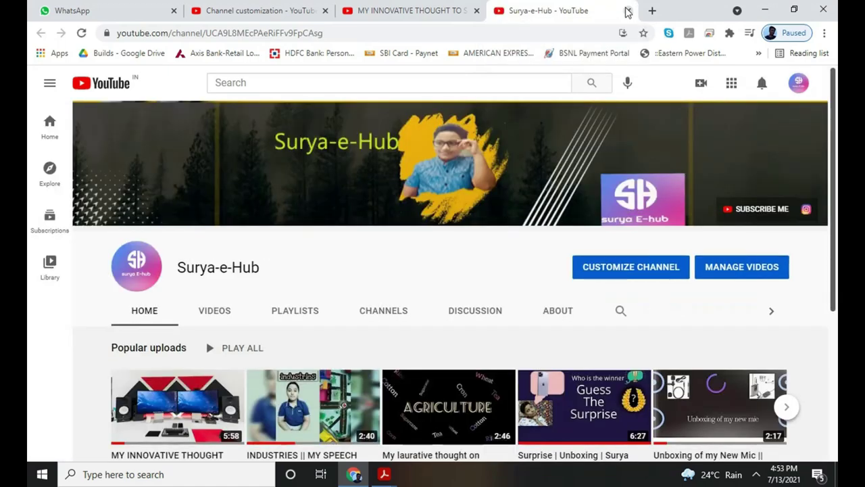
{"action": "left_click", "coordinate": [627, 11]}
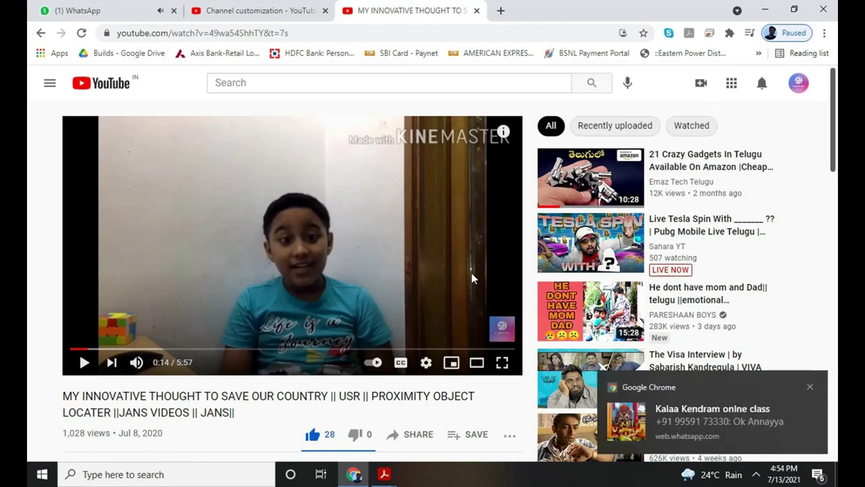
{"action": "left_click", "coordinate": [810, 386]}
Step: Return to the Channel customization tab, then minimize Chrome to reveal the desktop
{"action": "left_click", "coordinate": [261, 10]}
{"action": "left_click", "coordinate": [406, 10]}
{"action": "left_click", "coordinate": [274, 5]}
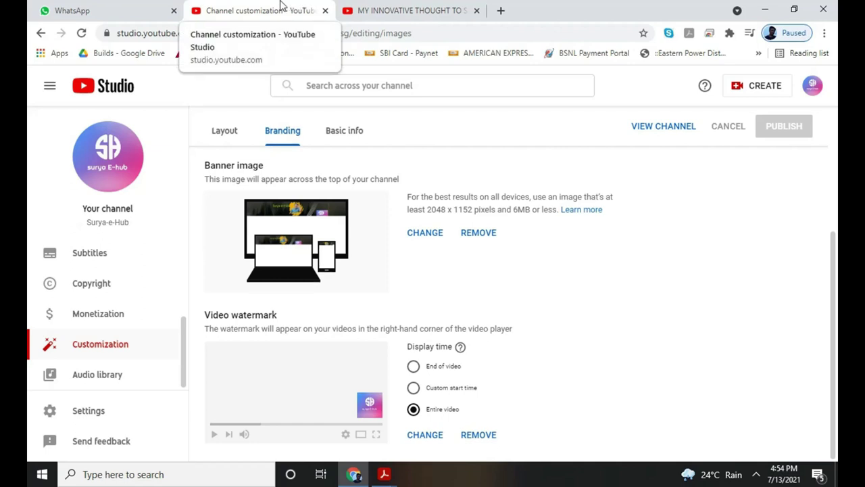
{"action": "left_click", "coordinate": [762, 6]}
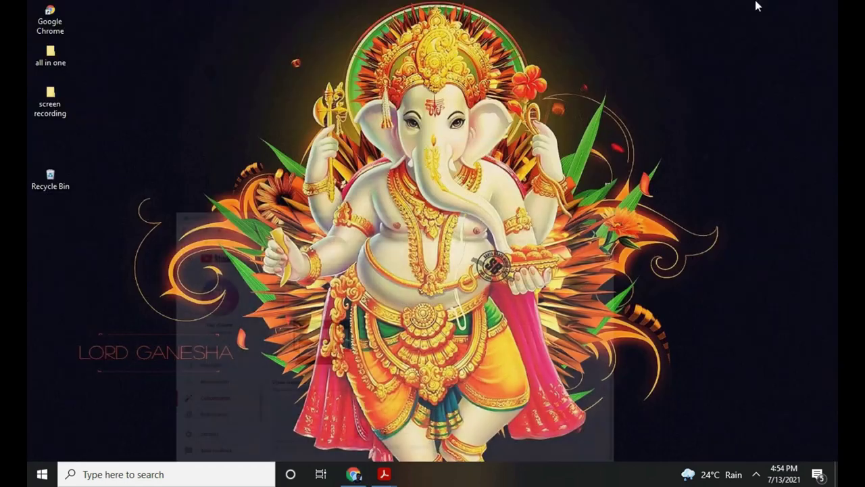